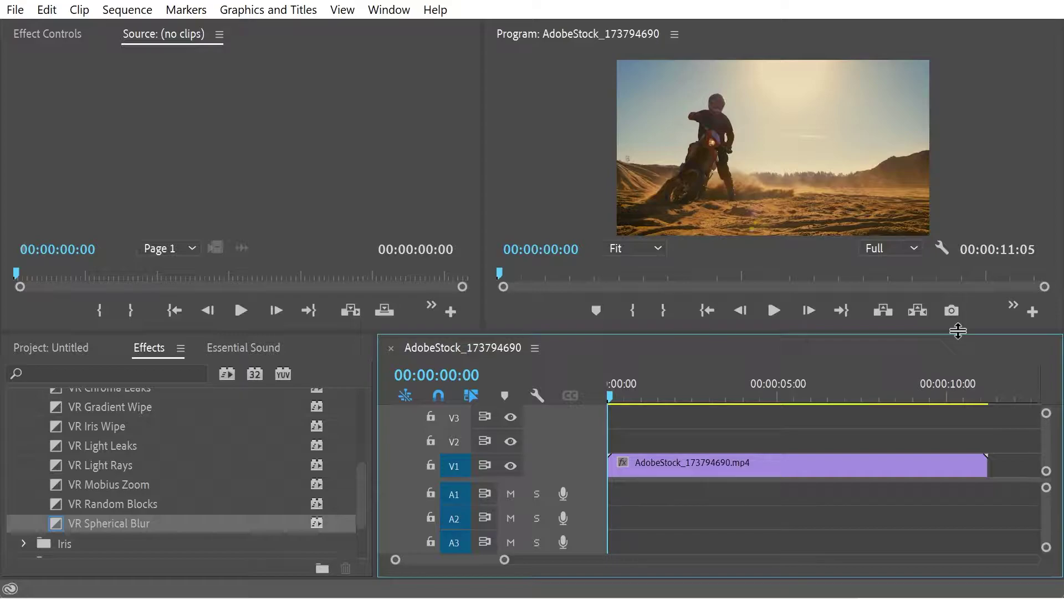
- Scrub through the biking clip, then set VR Spherical Blur as the default video transition
left_click(628, 394)
mouse_move(629, 399)
left_mouse_down()
mouse_move(996, 397)
mouse_move(840, 409)
mouse_move(612, 396)
left_mouse_up()
right_click(115, 528)
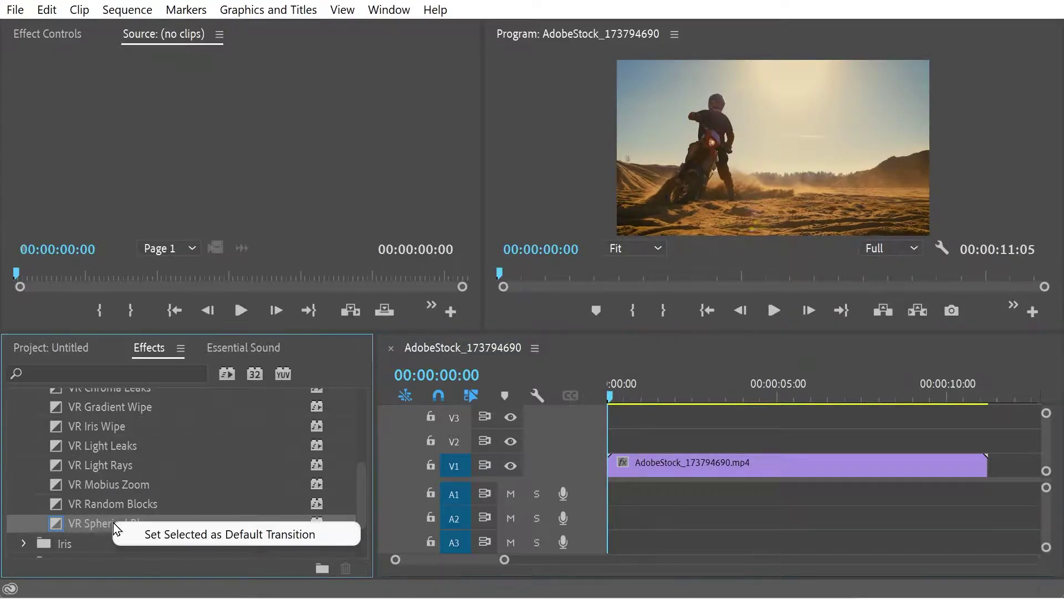
left_click(188, 535)
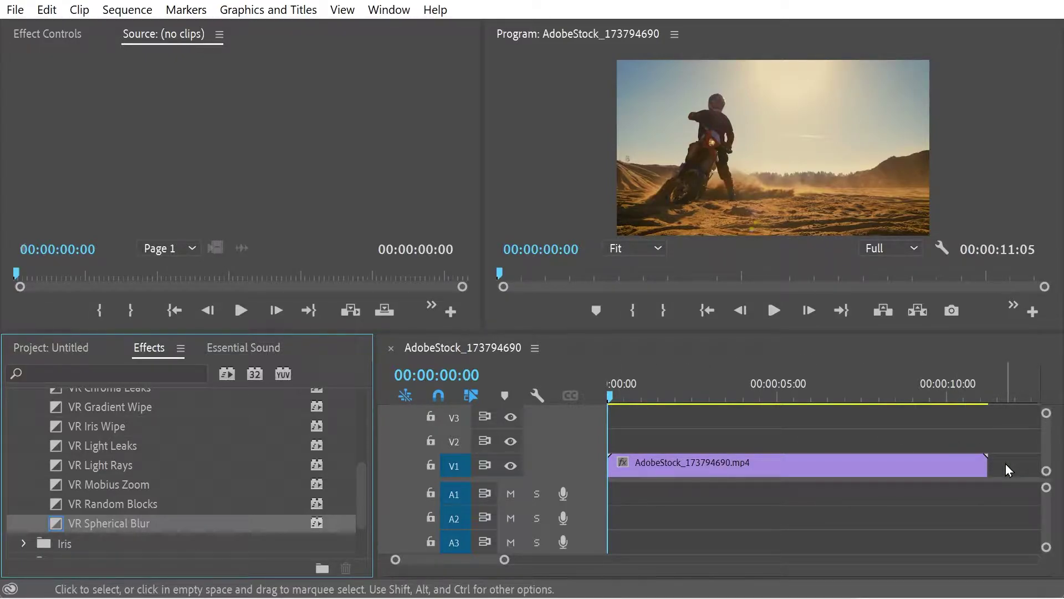
- Apply VR Spherical Blur to both ends of the V1 biking clip and preview the opening
left_click_drag(1006, 463, 594, 503)
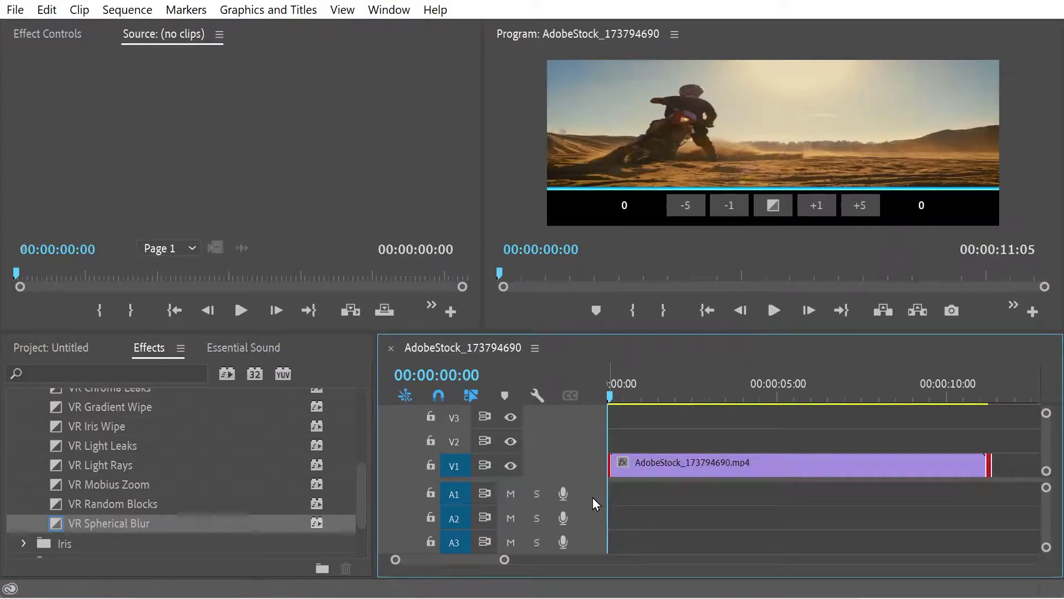
right_click(991, 464)
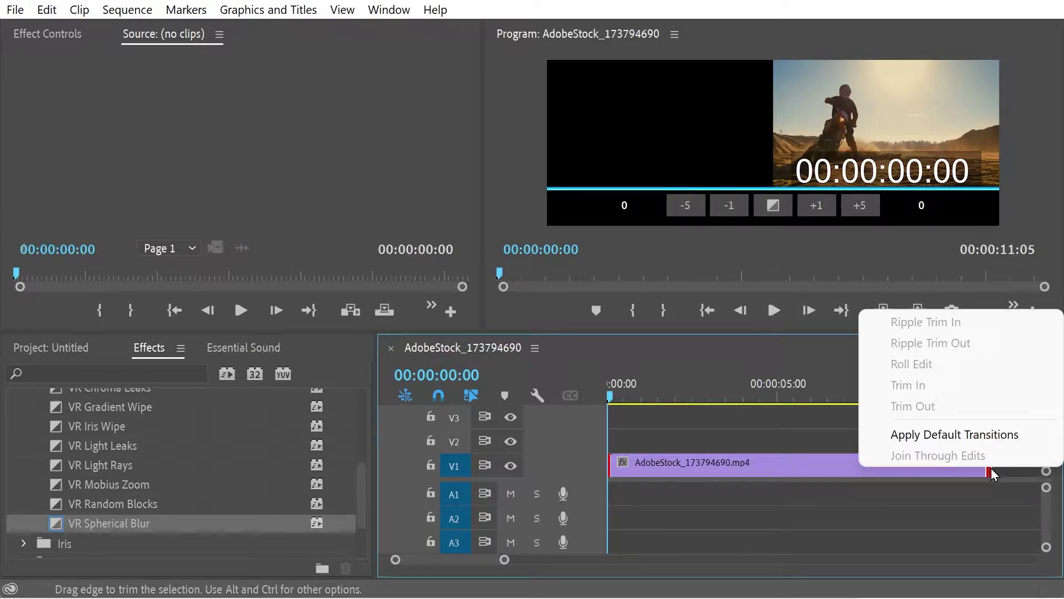
left_click(937, 443)
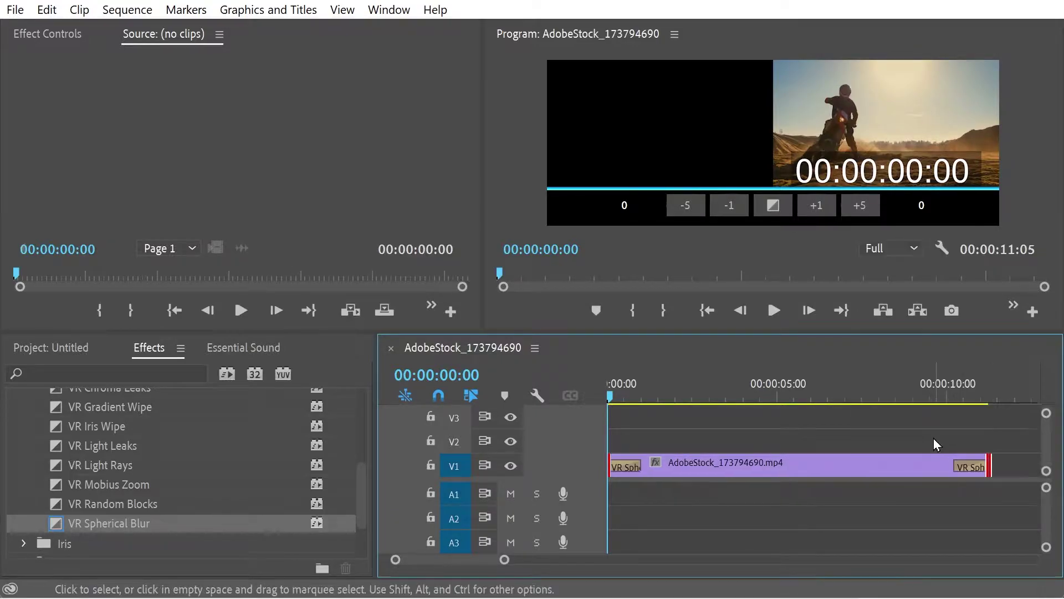
left_click(643, 396)
left_click_drag(645, 396, 808, 442)
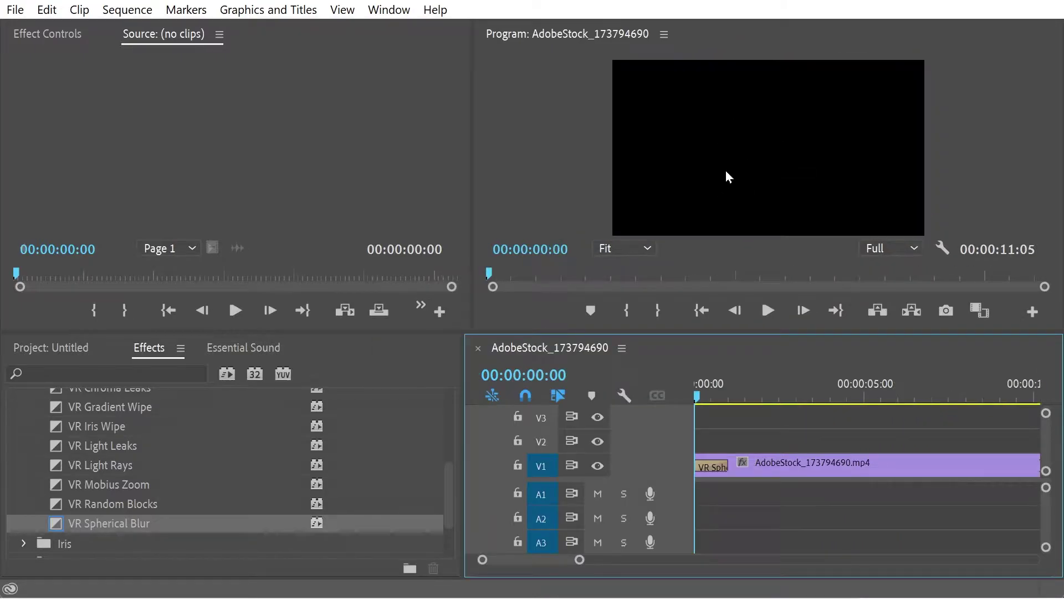
- Type a 'Guinea Pig Biking' title near the top of the frame in Rockwell Extra Bold
left_click_drag(726, 172, 675, 144)
left_click(675, 143)
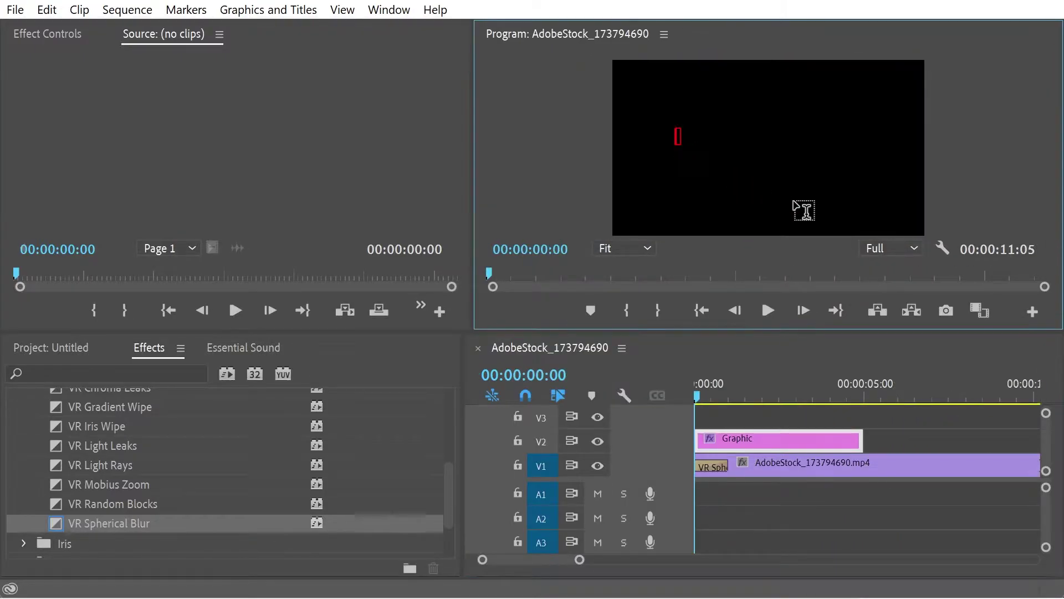
type("Guinea Pig Biking")
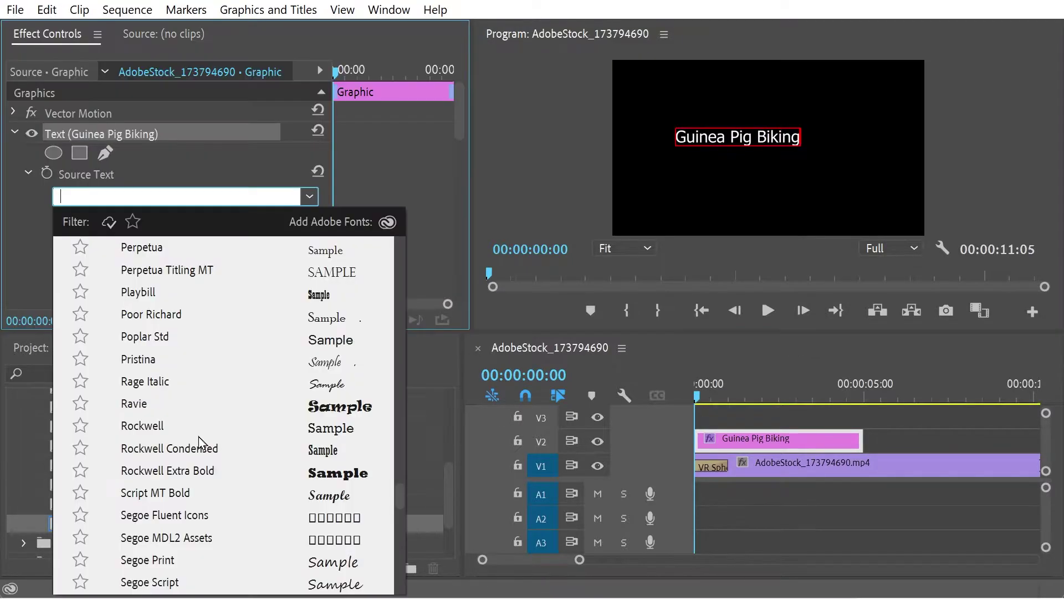
left_click(188, 474)
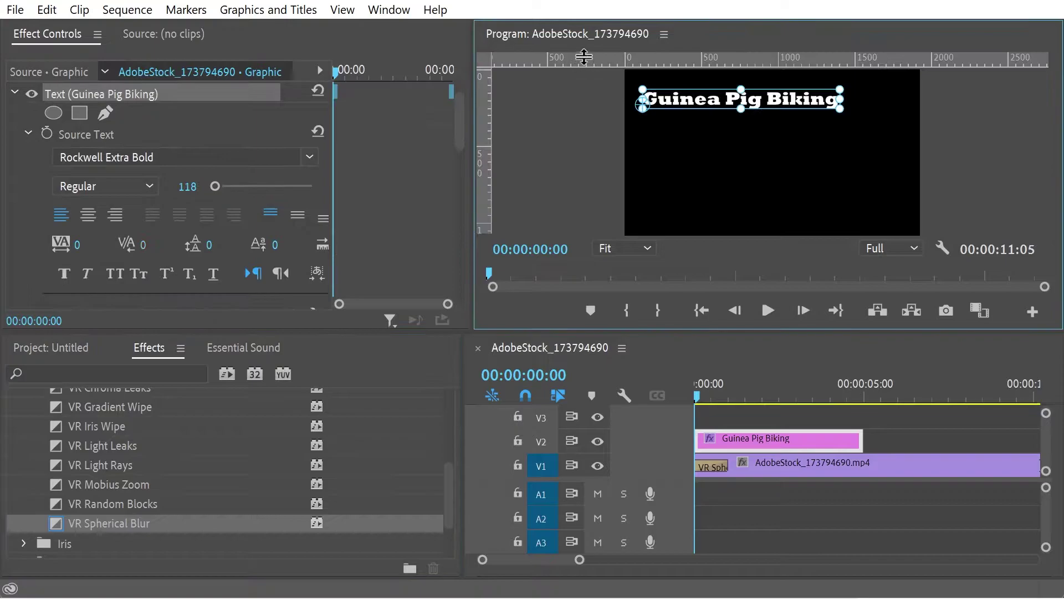
- Centre the title horizontally near the top using guides, then clear all guides
mouse_move(586, 145)
left_mouse_down()
mouse_move(577, 159)
mouse_move(580, 146)
left_mouse_up()
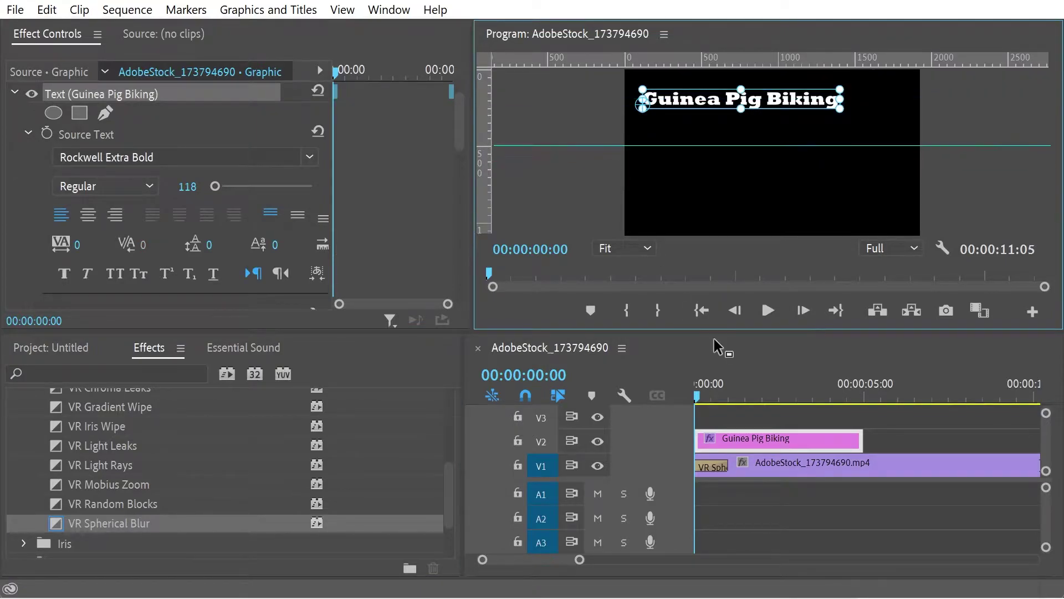
left_click(705, 397)
left_click_drag(708, 399, 744, 397)
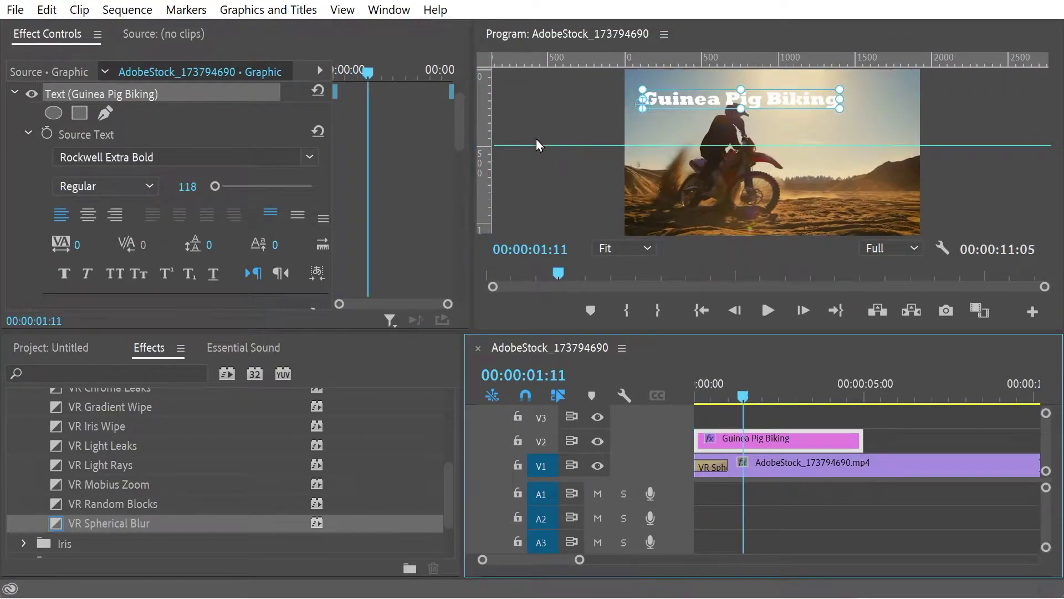
left_click_drag(488, 110, 655, 117)
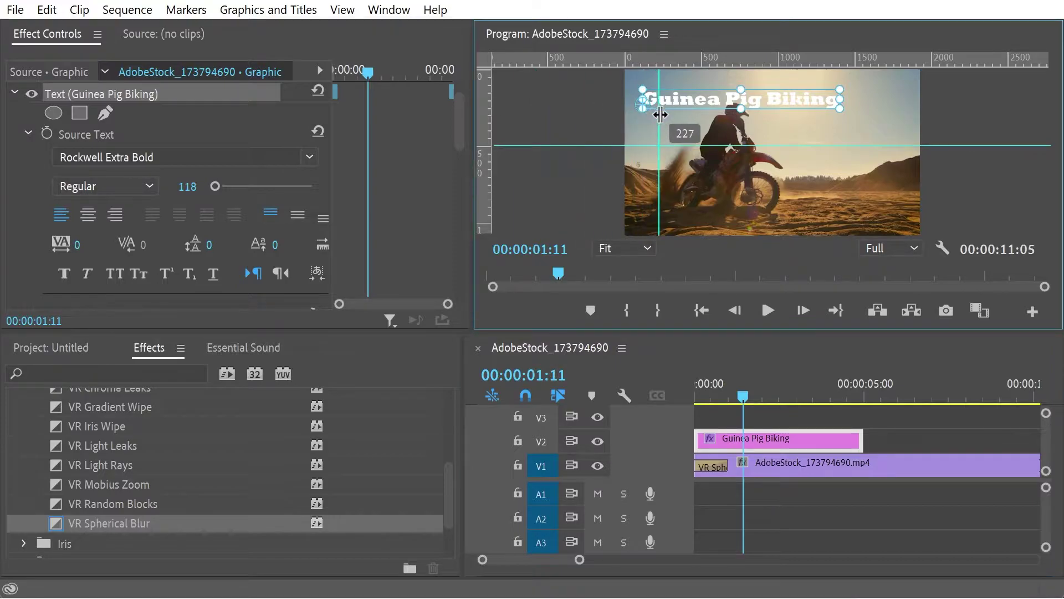
mouse_move(722, 100)
left_mouse_down()
mouse_move(755, 83)
mouse_move(755, 93)
mouse_move(730, 92)
left_mouse_up()
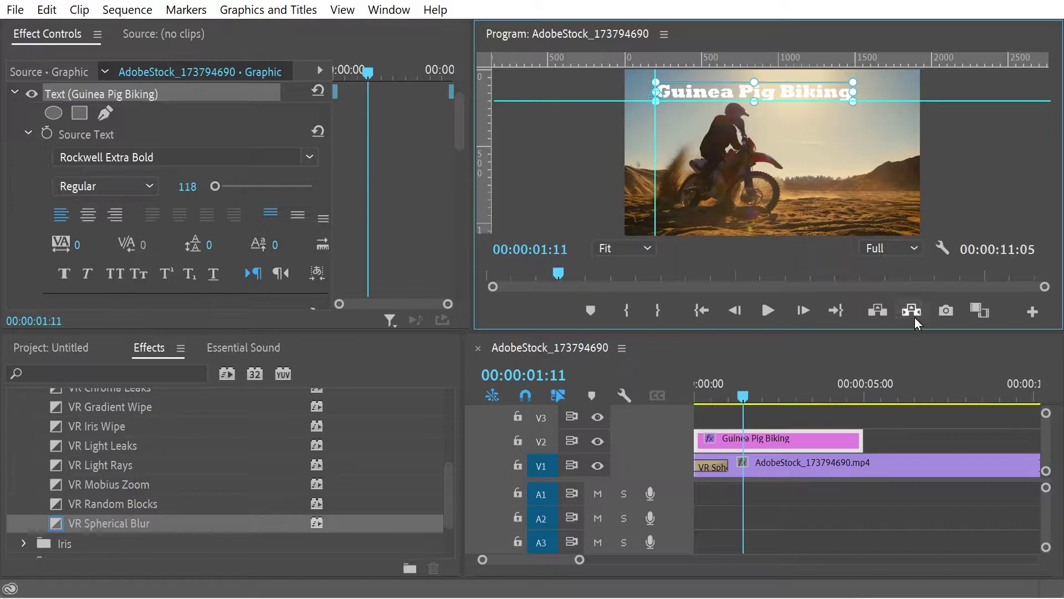
left_click(943, 251)
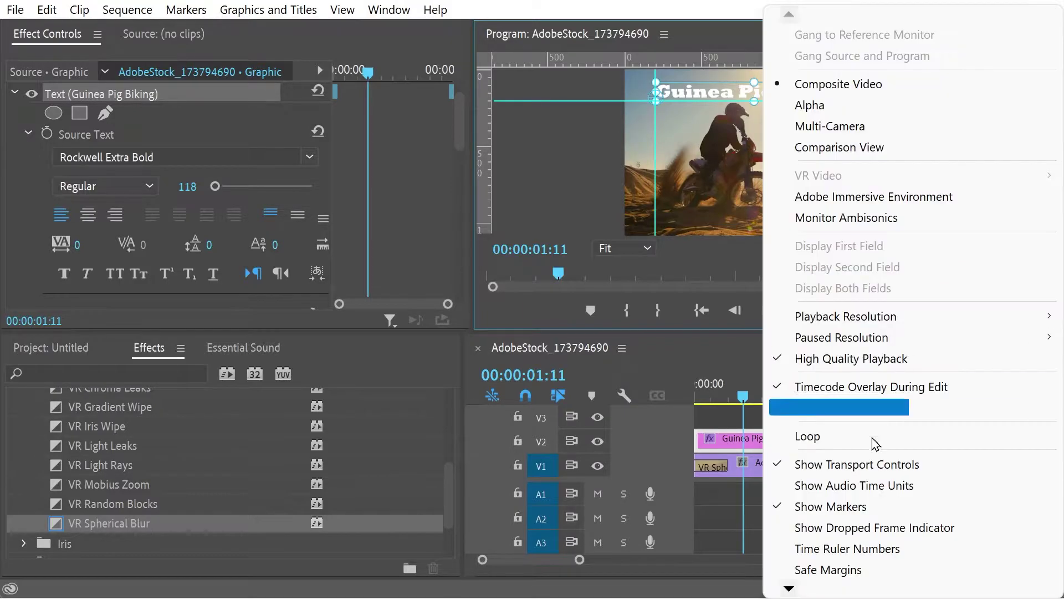
mouse_move(789, 591)
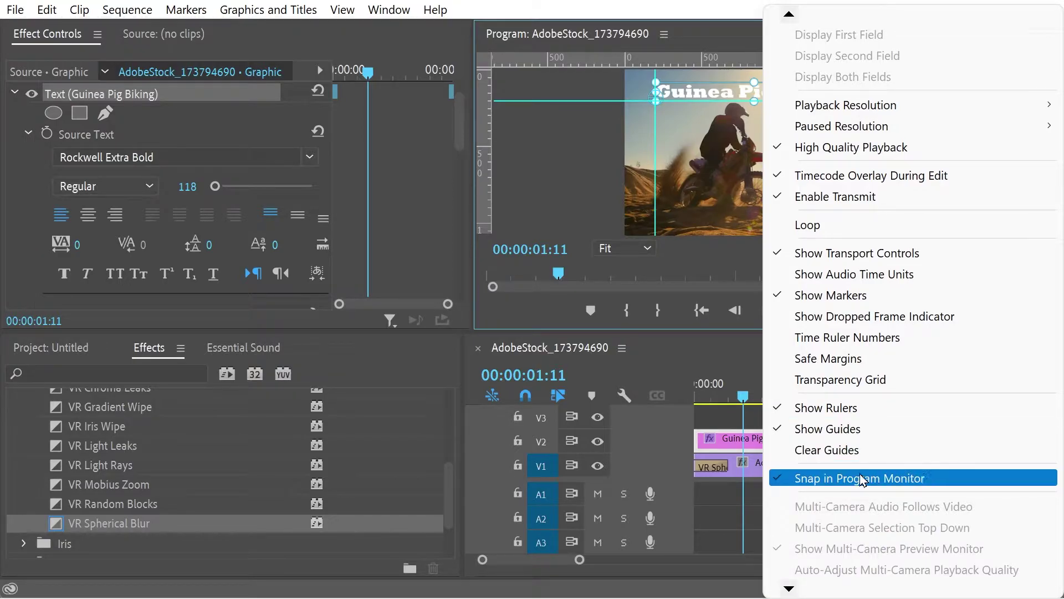
left_click(829, 450)
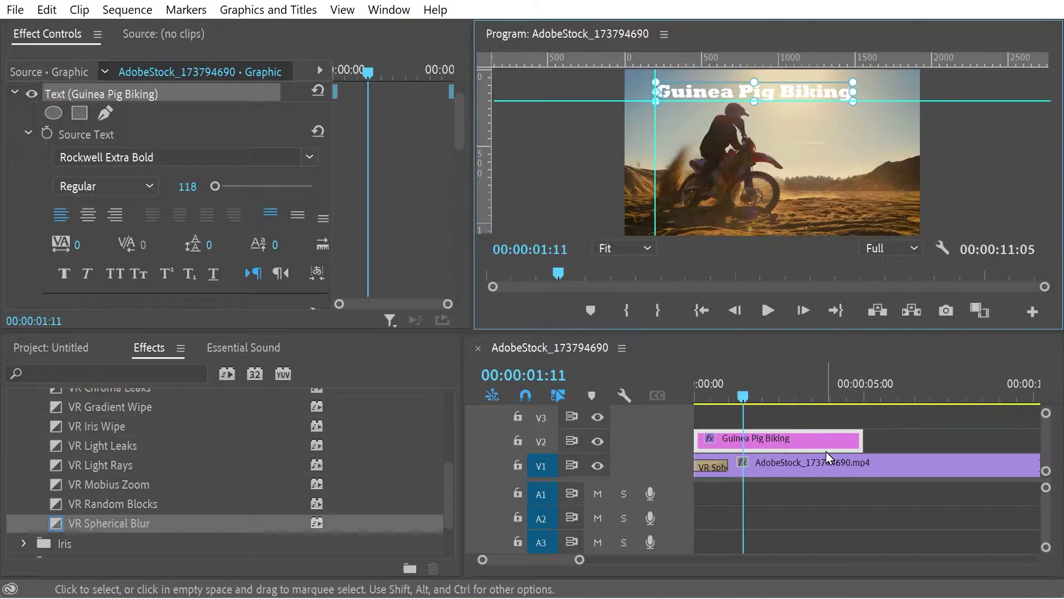
left_click_drag(741, 402, 674, 417)
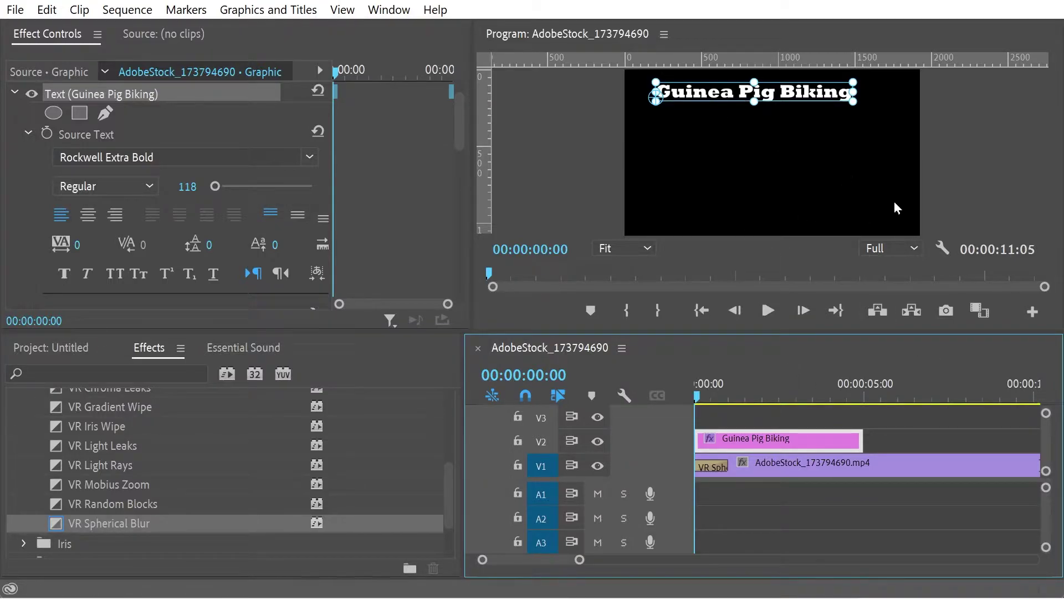
- Show transparency as a checkerboard and toggle V1 off and on to check the title alone
left_click(946, 249)
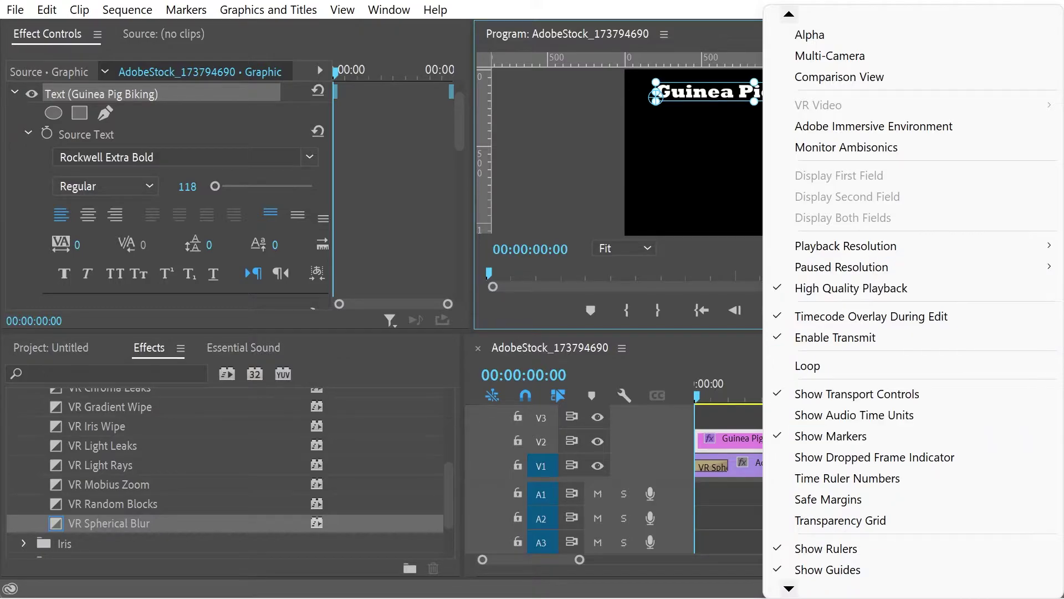
left_click(820, 518)
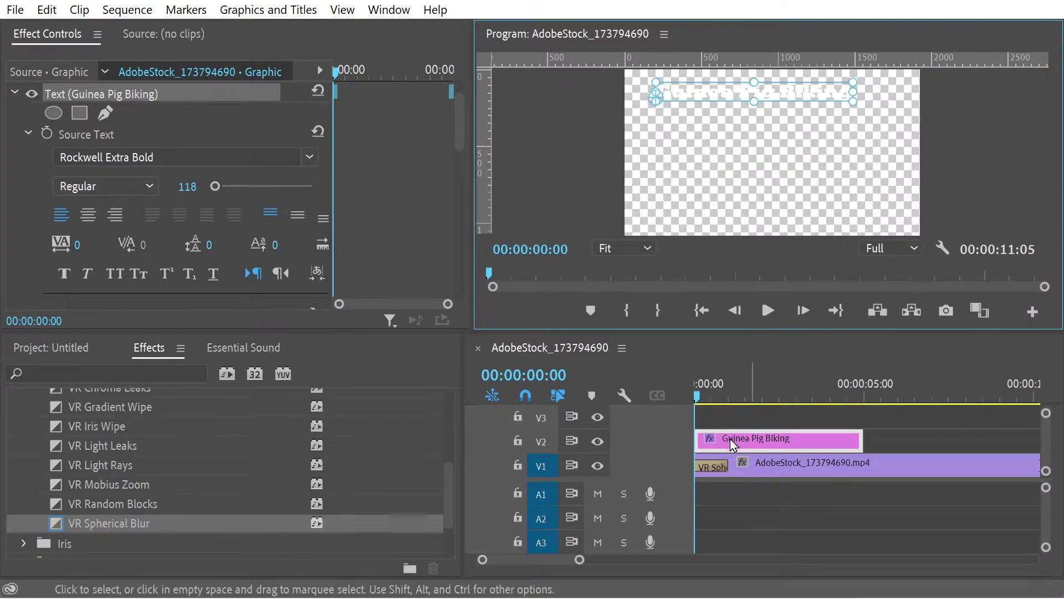
left_click_drag(713, 395, 765, 405)
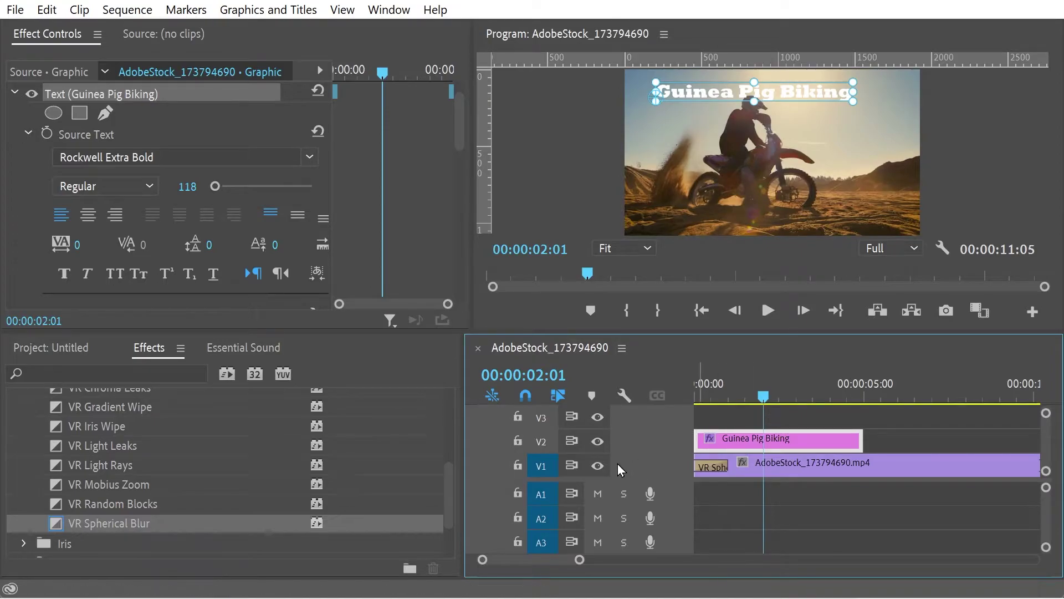
left_click(598, 466)
left_click_drag(763, 397, 784, 404)
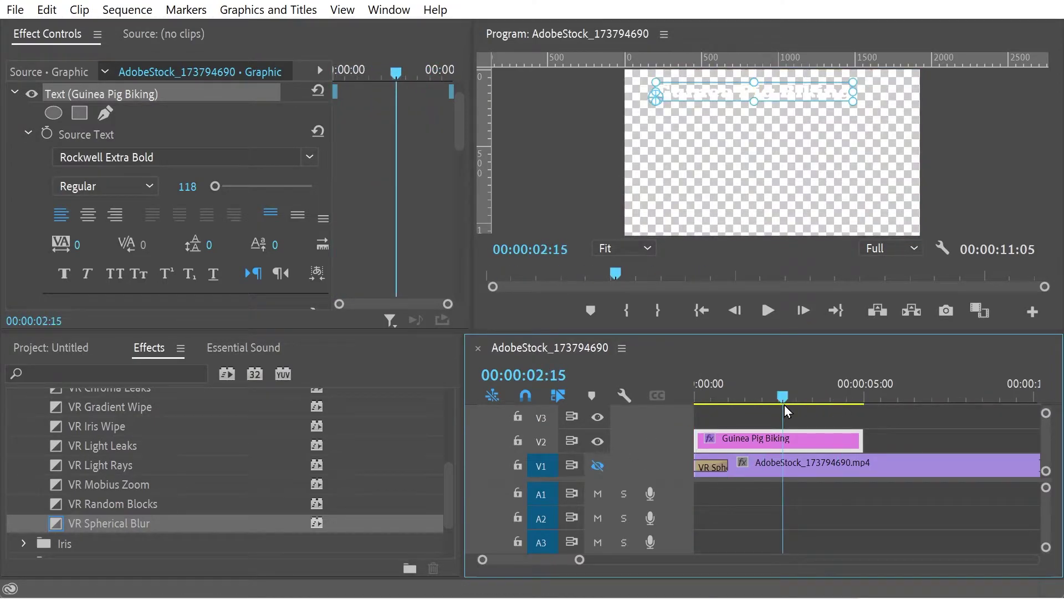
left_click(598, 466)
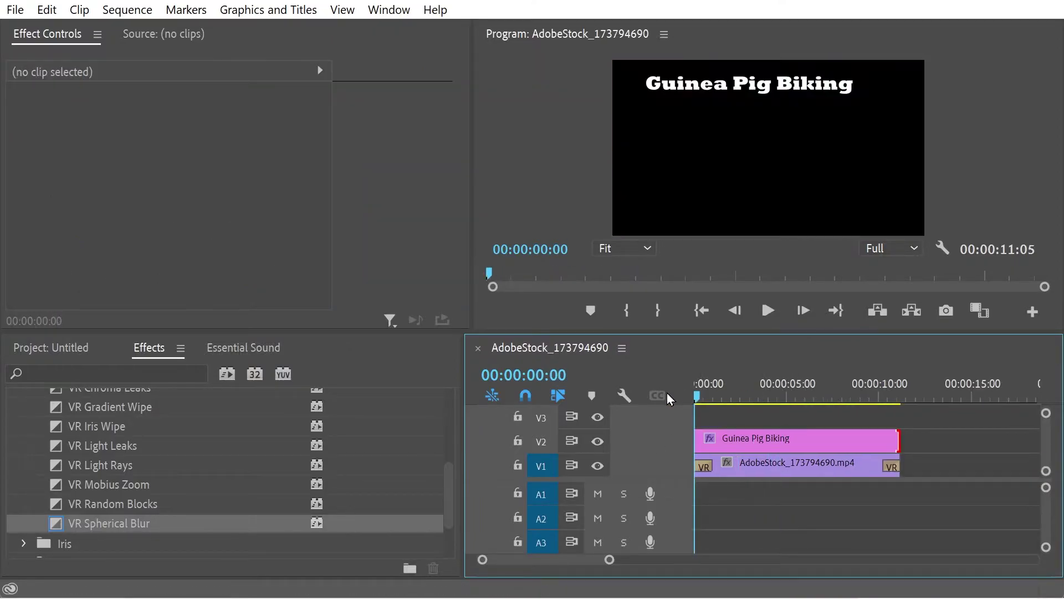
- Apply the default VR Spherical Blur transition to both ends of the title clip
mouse_move(696, 391)
left_mouse_down()
mouse_move(751, 381)
mouse_move(911, 389)
mouse_move(707, 391)
mouse_move(682, 401)
left_mouse_up()
left_click(781, 442)
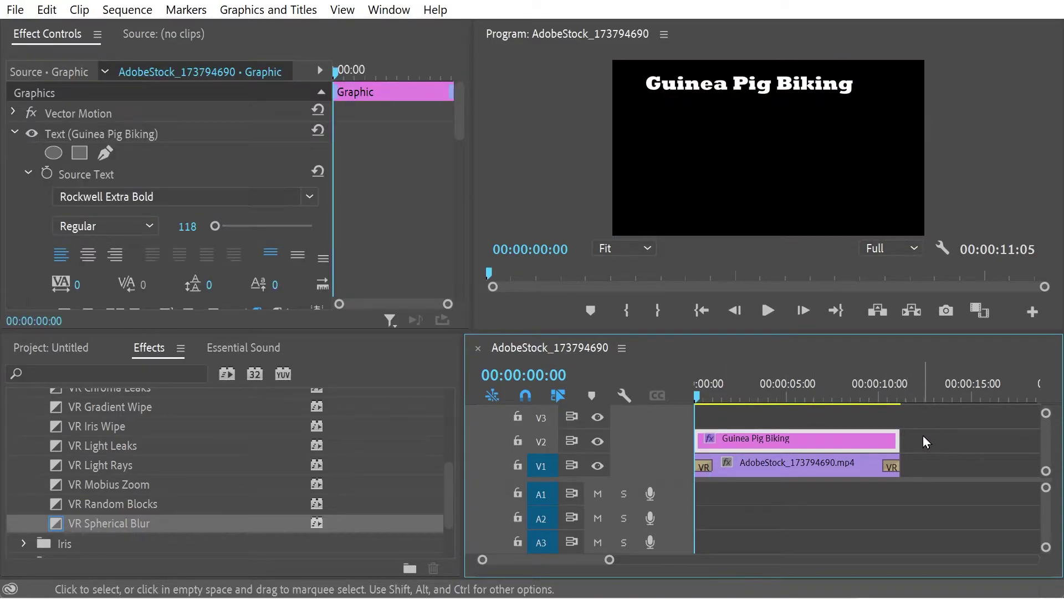
left_click_drag(922, 436, 671, 448)
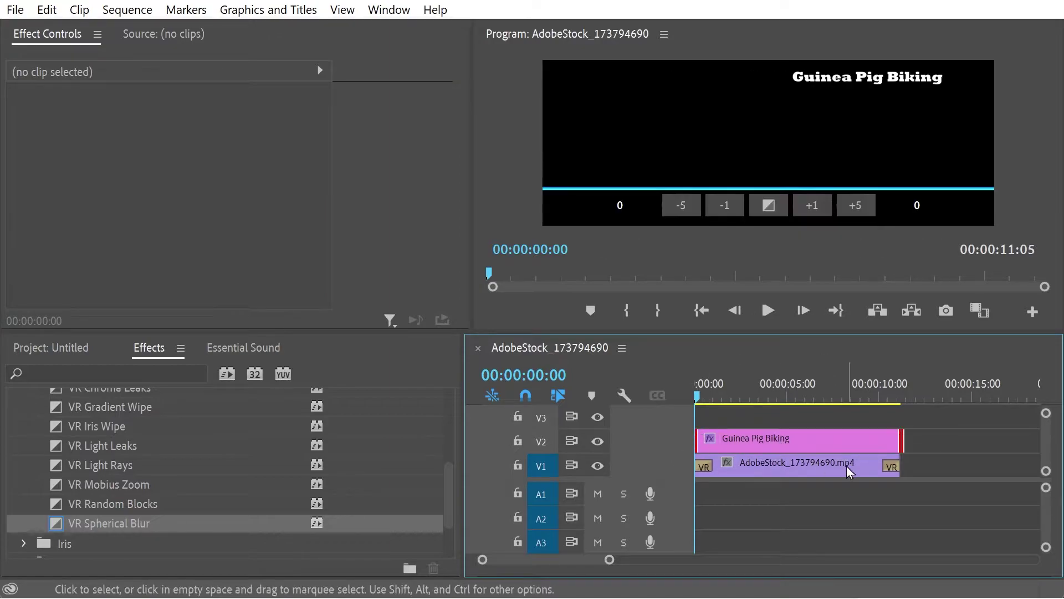
right_click(905, 446)
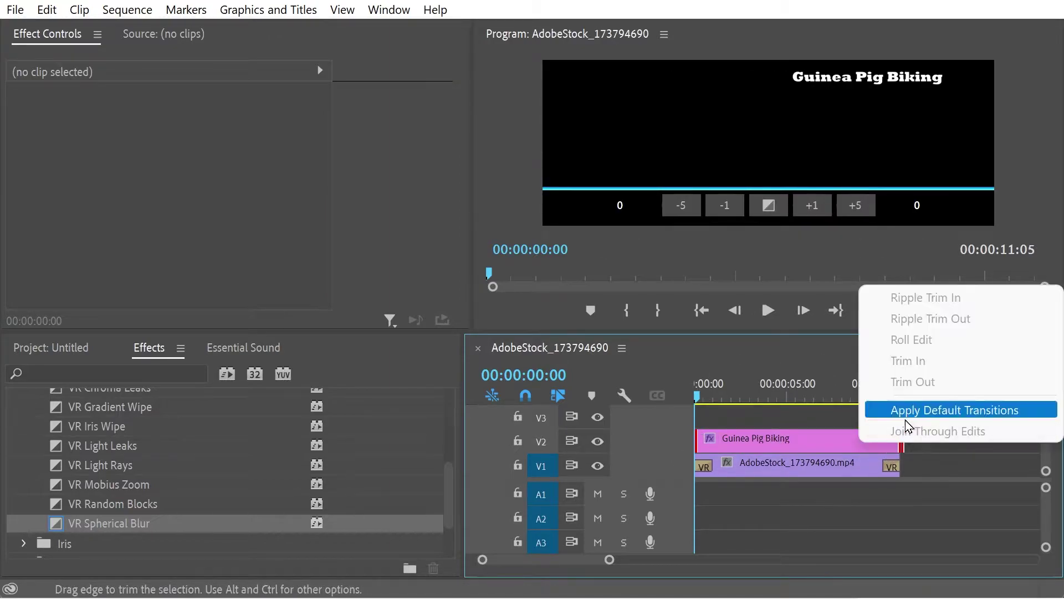
left_click(906, 414)
- Play and scrub the sequence from the start to preview the title transitions
left_click_drag(705, 384, 688, 387)
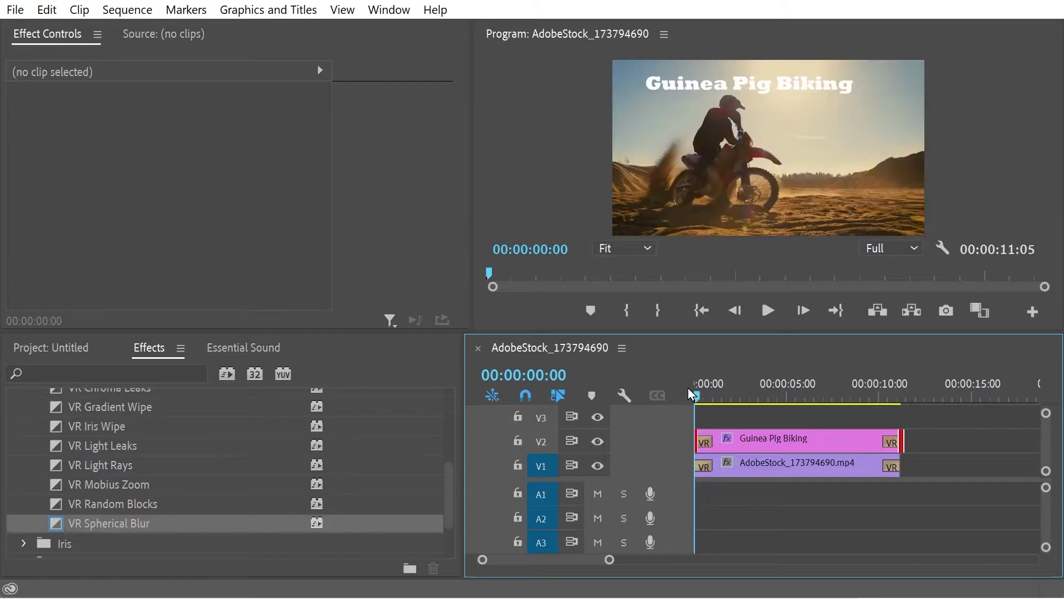
left_click(767, 310)
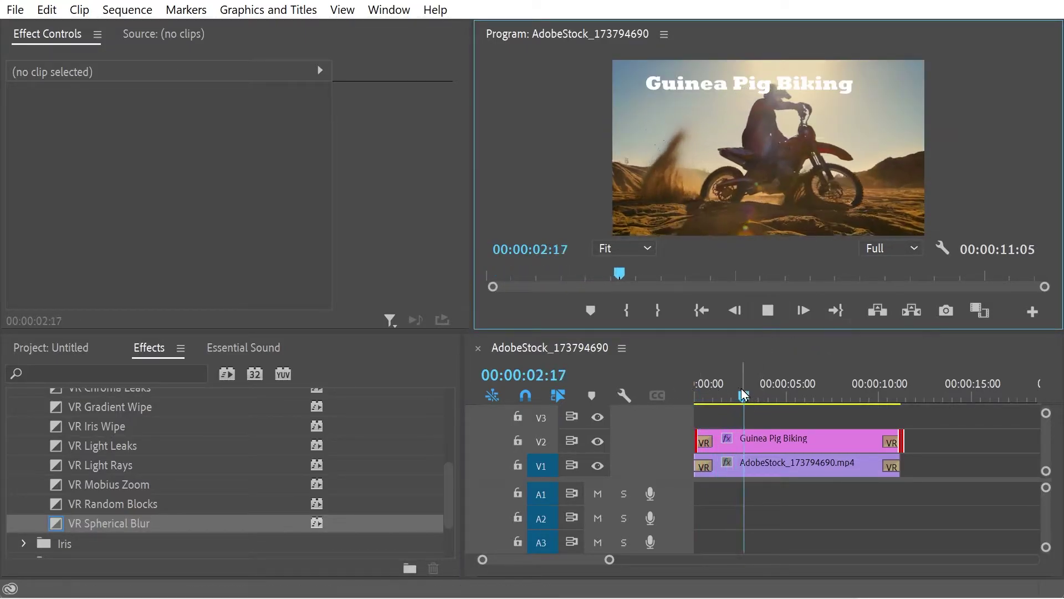
left_click(696, 394)
left_click_drag(698, 396, 776, 409)
- Change the title text fill to light blue (hex 009CFF) and check it at 00:00:02:01
left_click(749, 447)
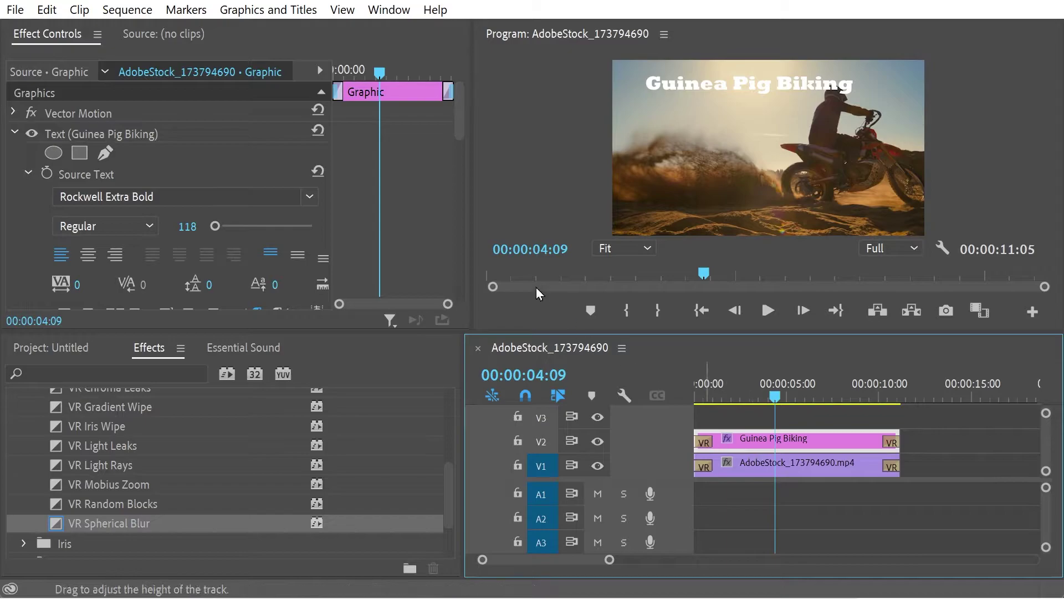
left_click(685, 81)
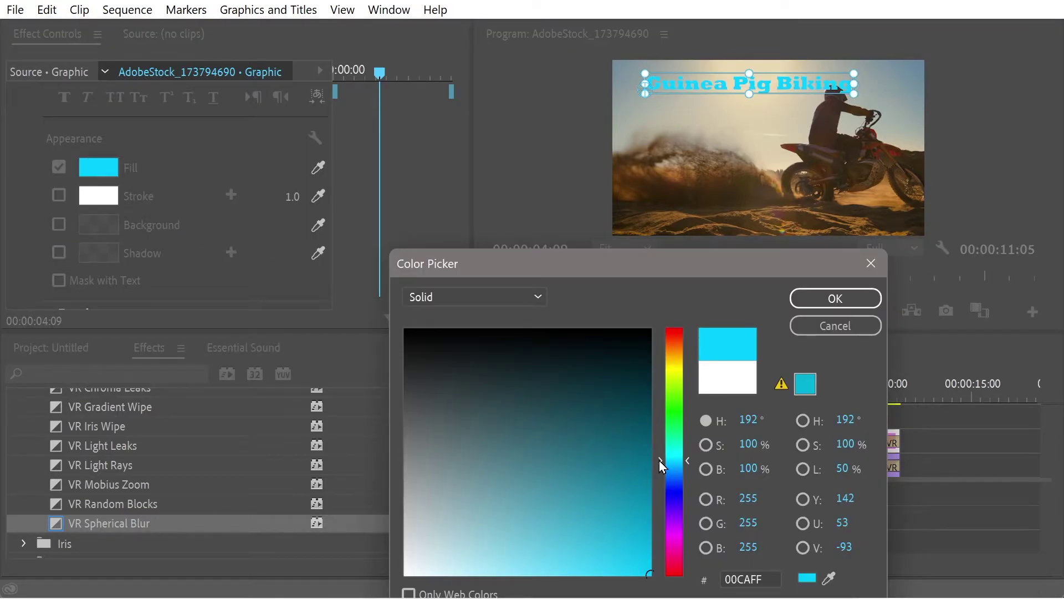
left_click_drag(660, 459, 661, 469)
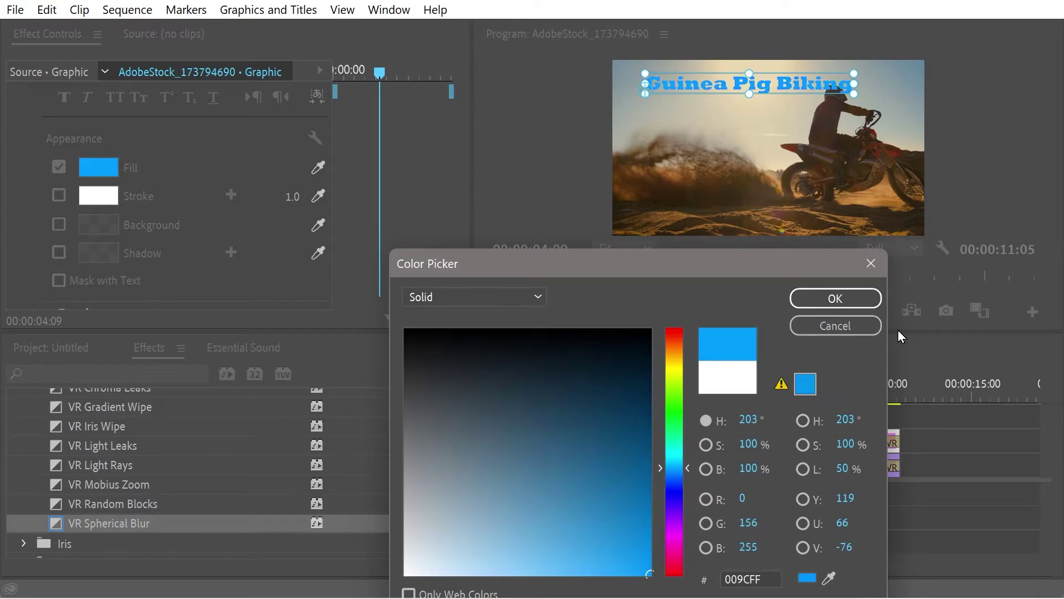
left_click(836, 299)
left_click(727, 387)
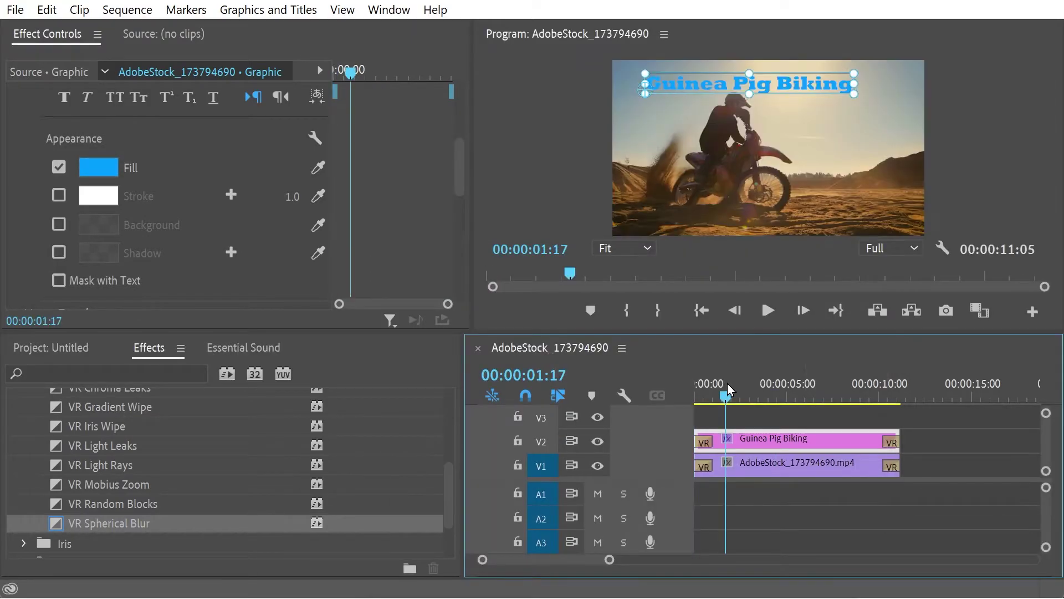
left_click_drag(729, 389, 732, 391)
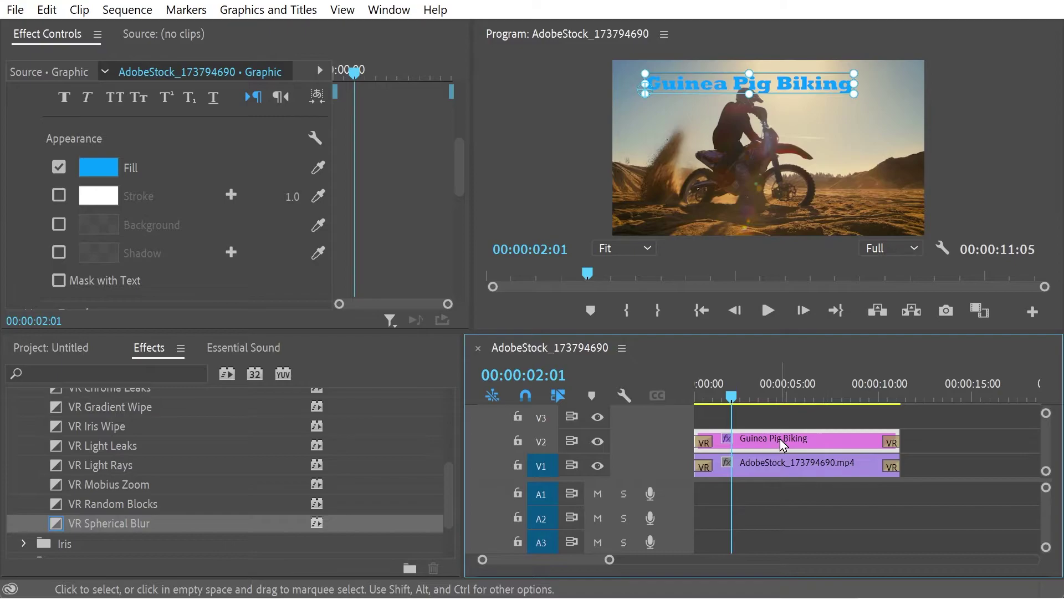
- Move the title to V3 and drop AdobeStock_184832873.mp4 onto V2 above the biking clip
left_click_drag(779, 448, 783, 416)
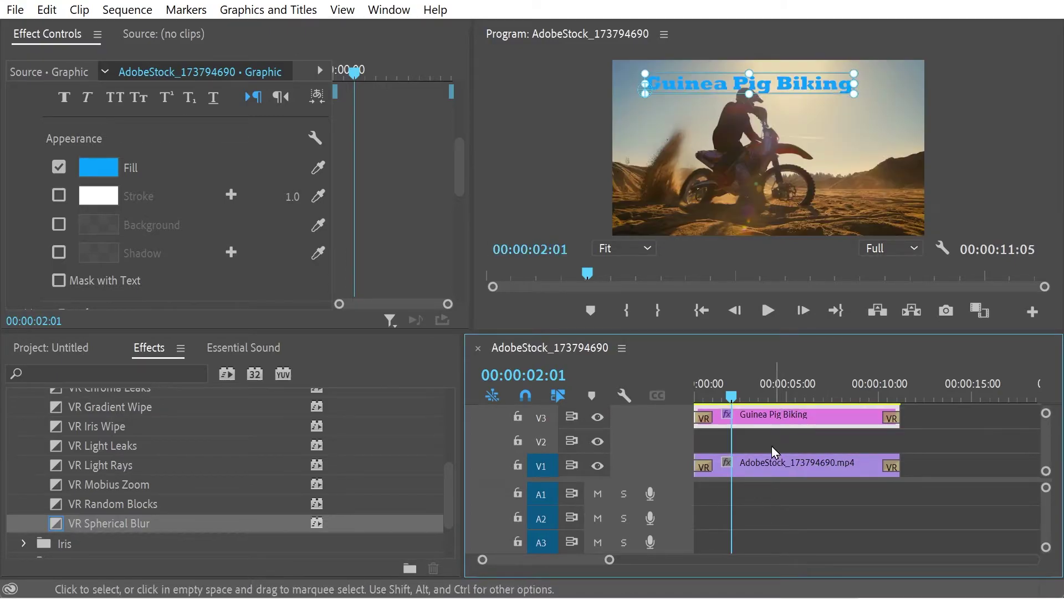
left_click(55, 349)
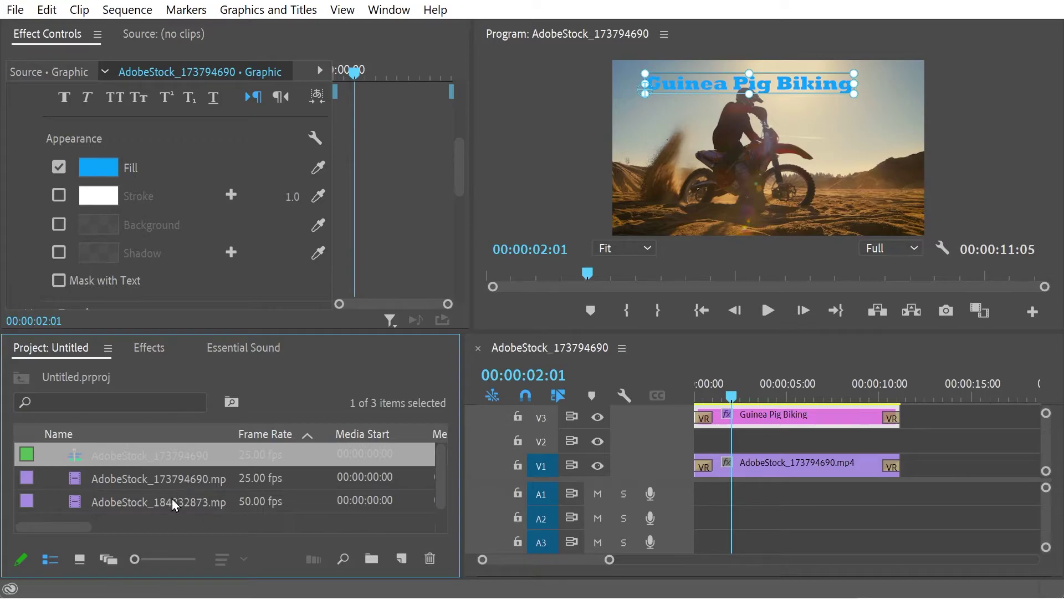
left_click(205, 504)
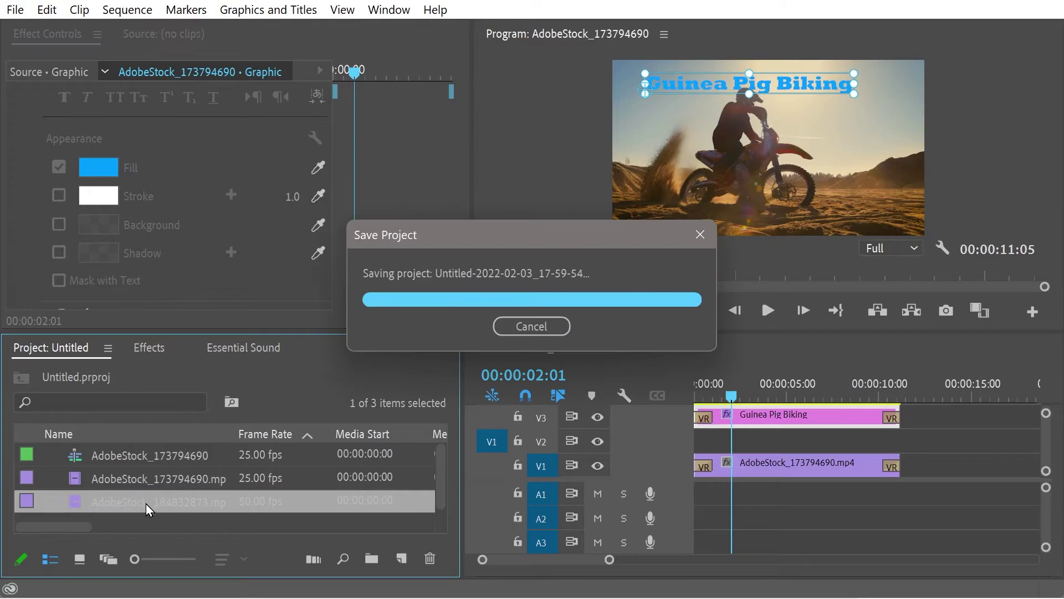
left_click_drag(148, 504, 683, 452)
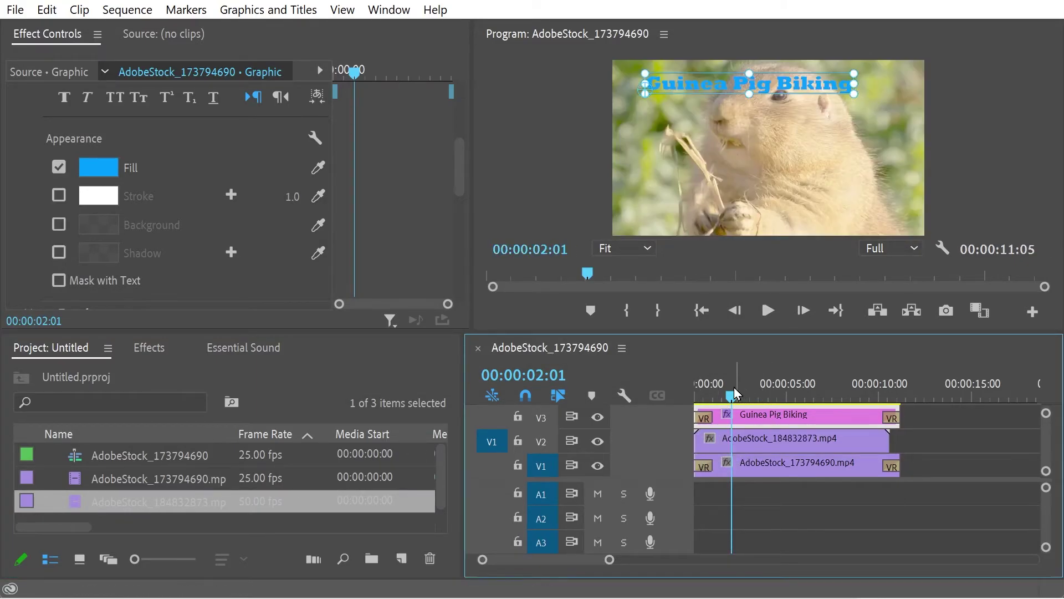
left_click_drag(734, 394, 732, 394)
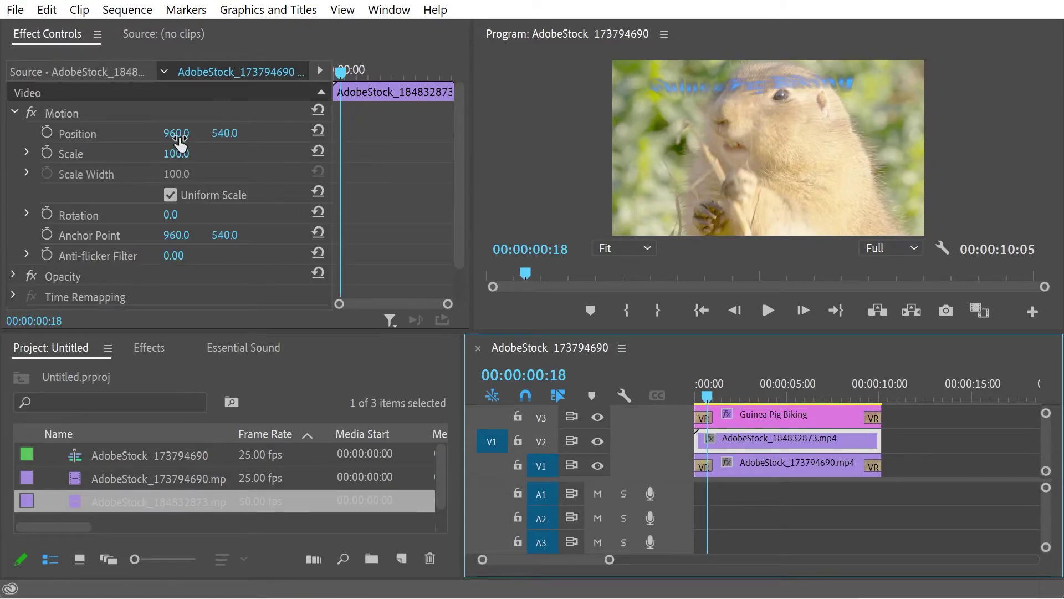
- Set the guinea pig clip's Position to 473, 695 and its Scale to 74
left_click_drag(181, 134, 254, 134)
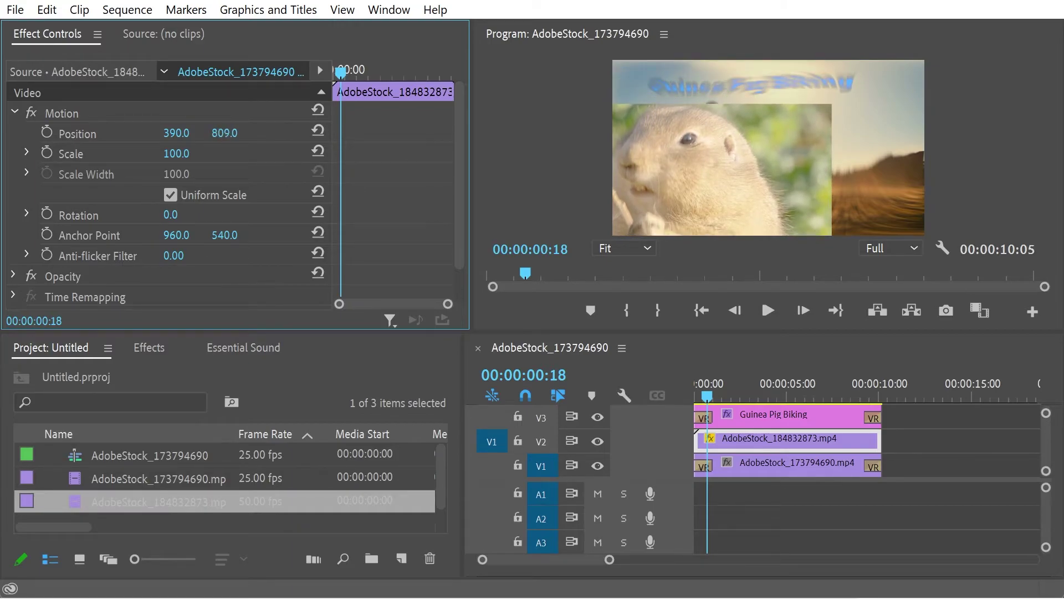
left_click_drag(176, 154, 205, 201)
left_click_drag(461, 183, 461, 238)
- Add an elliptical opacity mask to the guinea pig clip and widen it around the animal
left_click(13, 238)
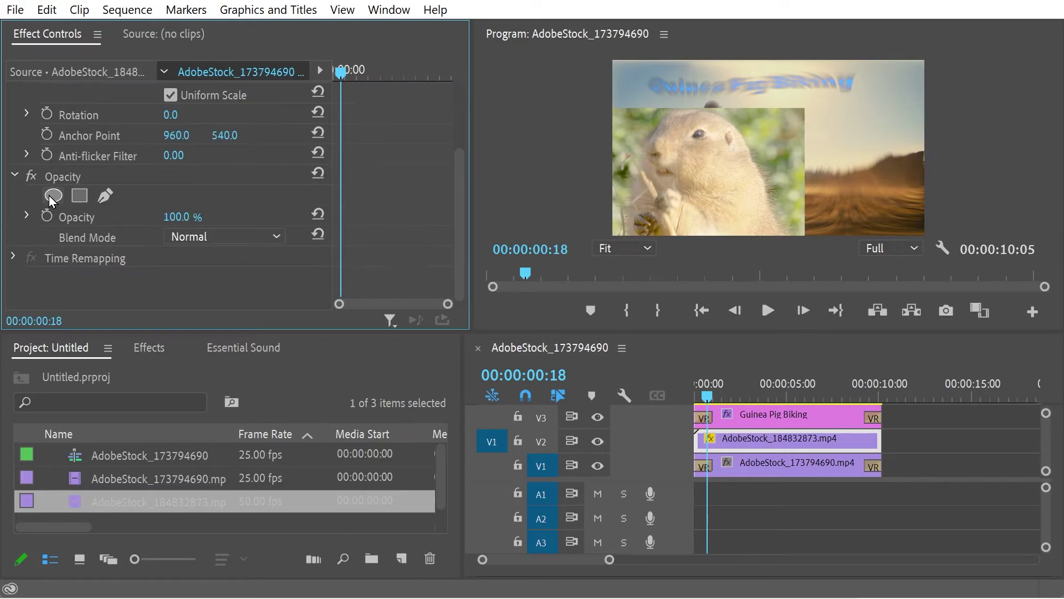
left_click(52, 197)
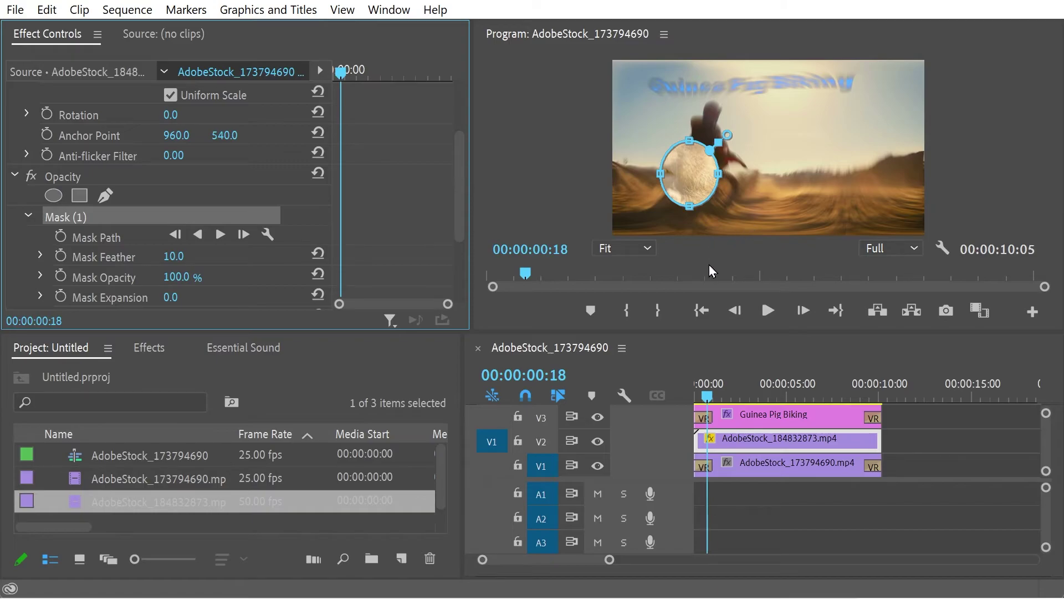
left_click(719, 173)
left_click_drag(719, 173, 785, 129)
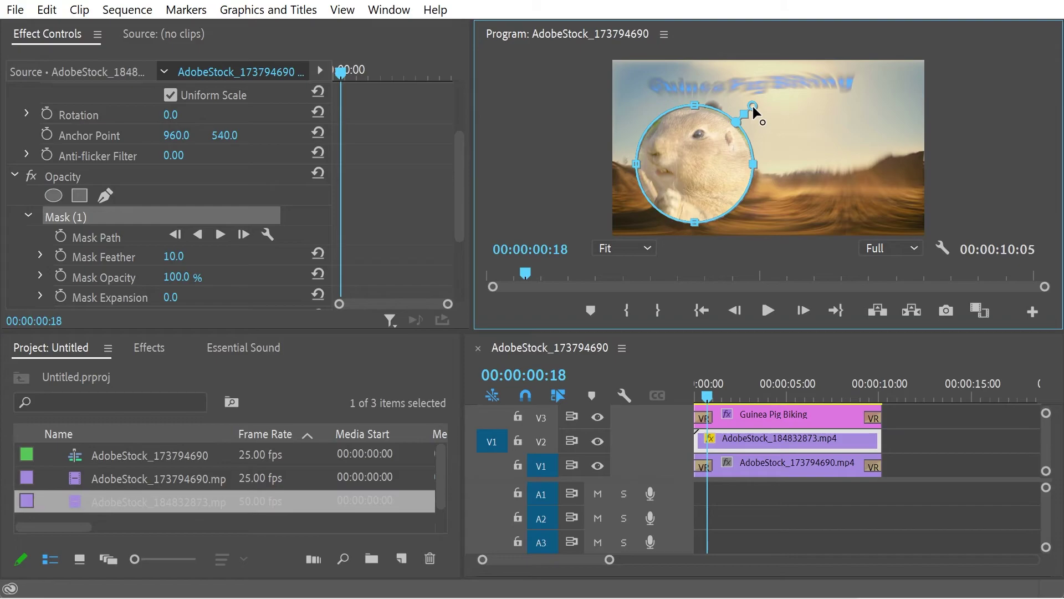
- Raise the mask feather to 518.7 for a soft blended edge
left_click_drag(751, 104, 774, 97)
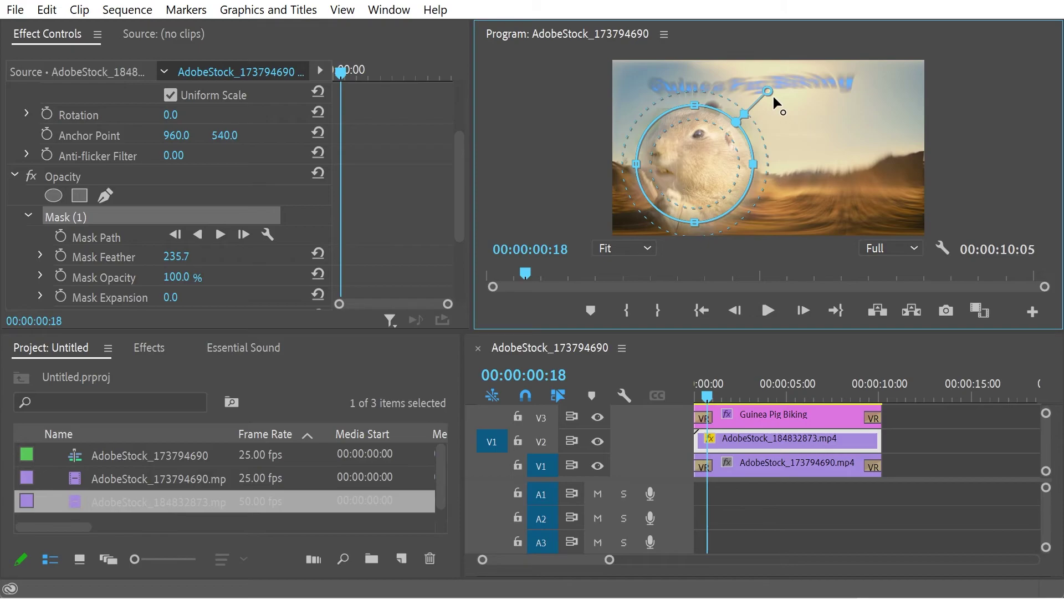
left_click_drag(774, 97, 772, 89)
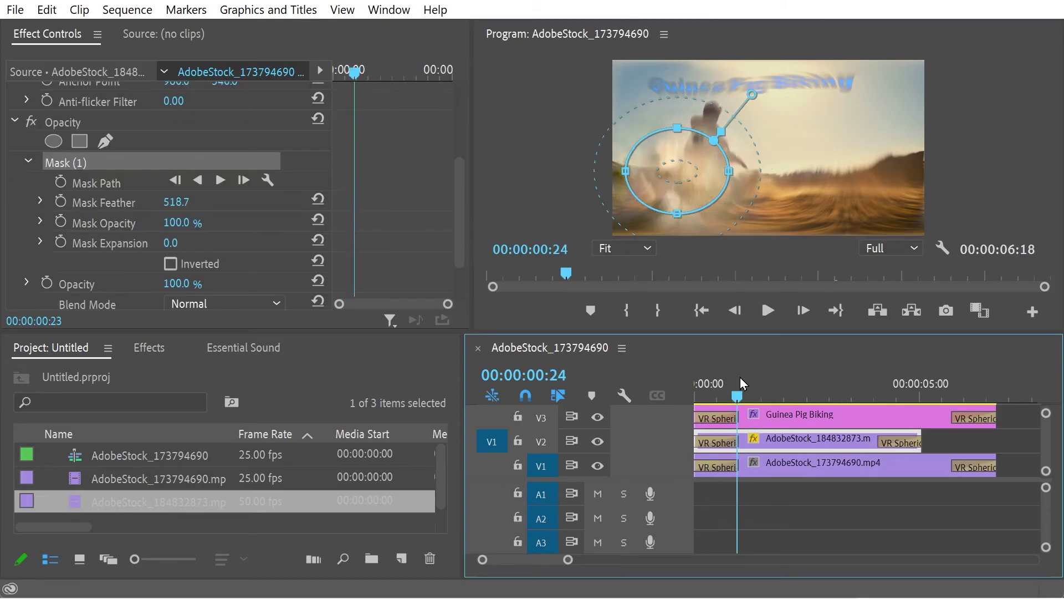
left_click_drag(740, 376, 792, 377)
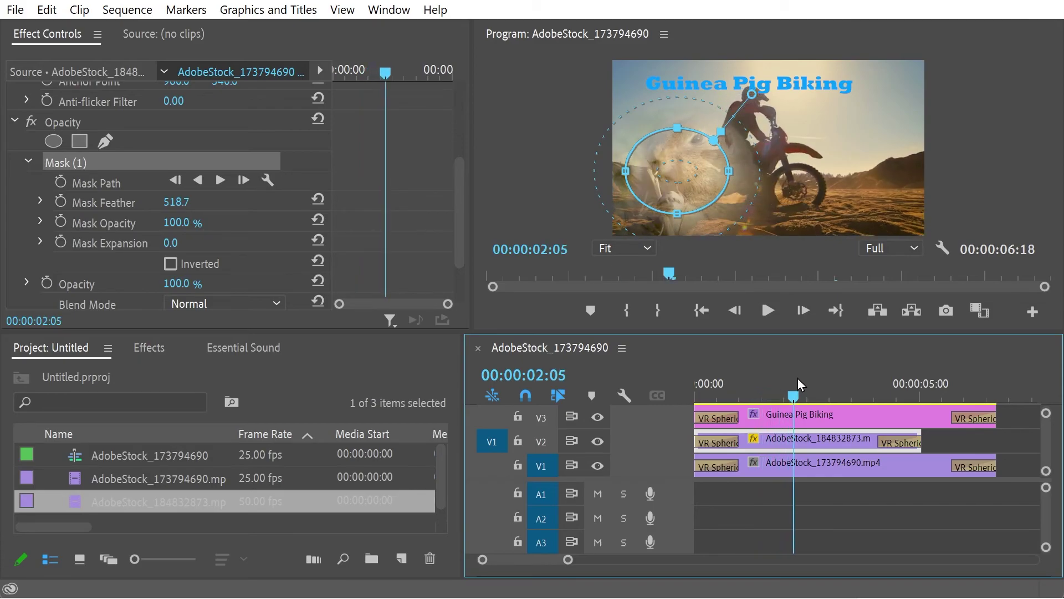